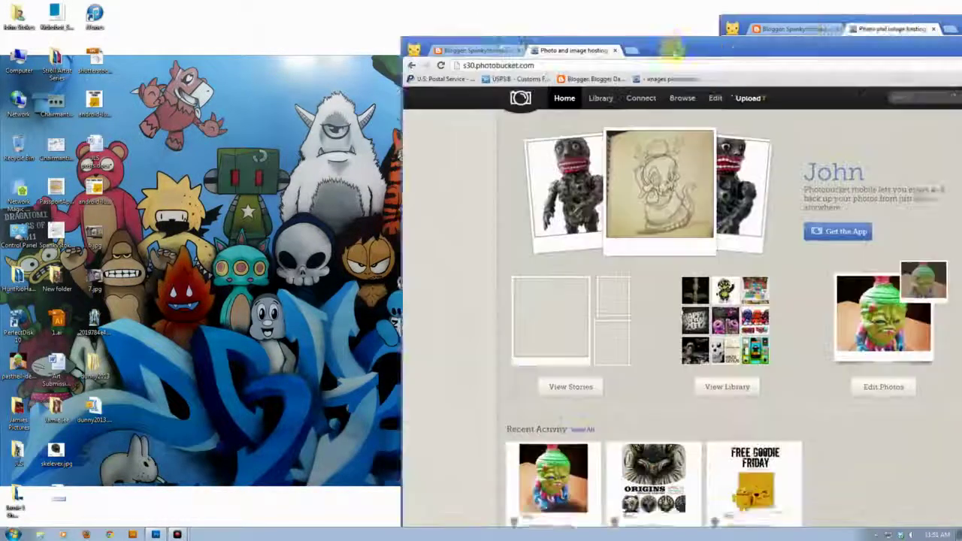
Drag the Photobucket browser window toward the left of the desktop.
left_click_drag(671, 43, 367, 8)
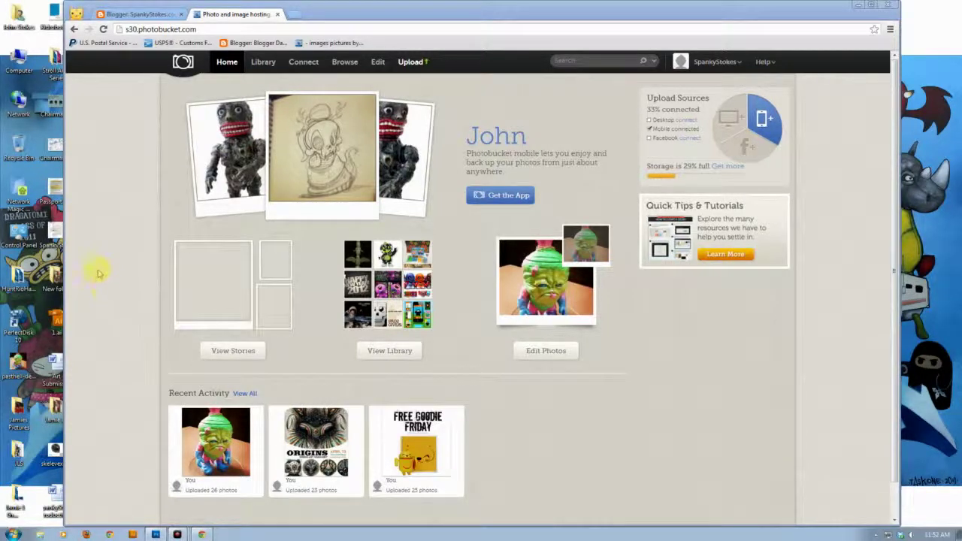
Start a blank new Blogger post, then go back to Photobucket's upload page.
left_click(139, 15)
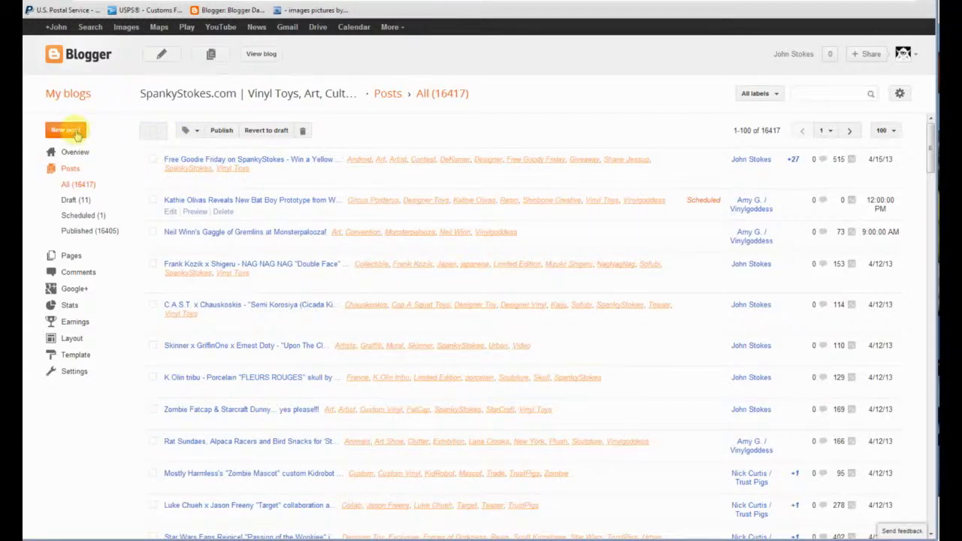
left_click(66, 131)
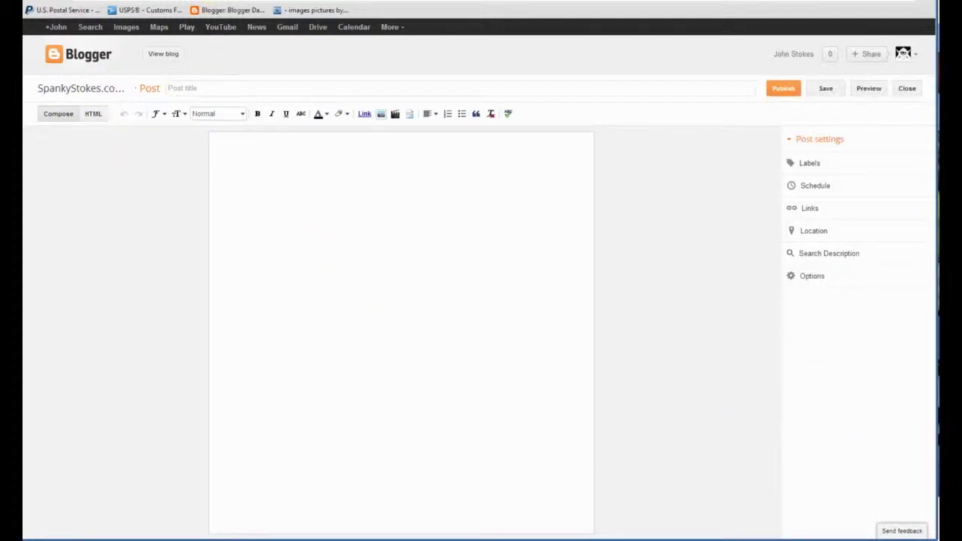
left_click(450, 1)
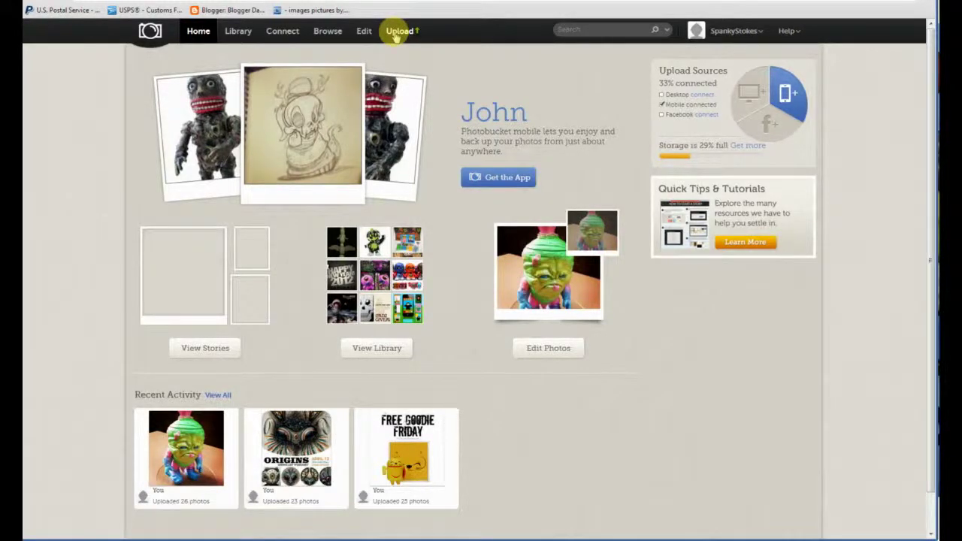
left_click(397, 33)
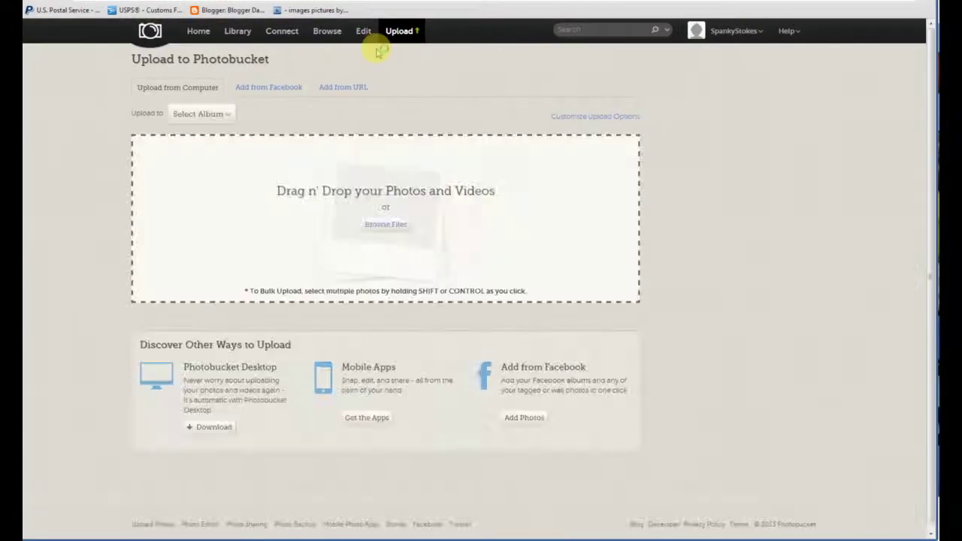
Upload the vinyl toy photo into the -images1 album and open that album.
left_click(202, 113)
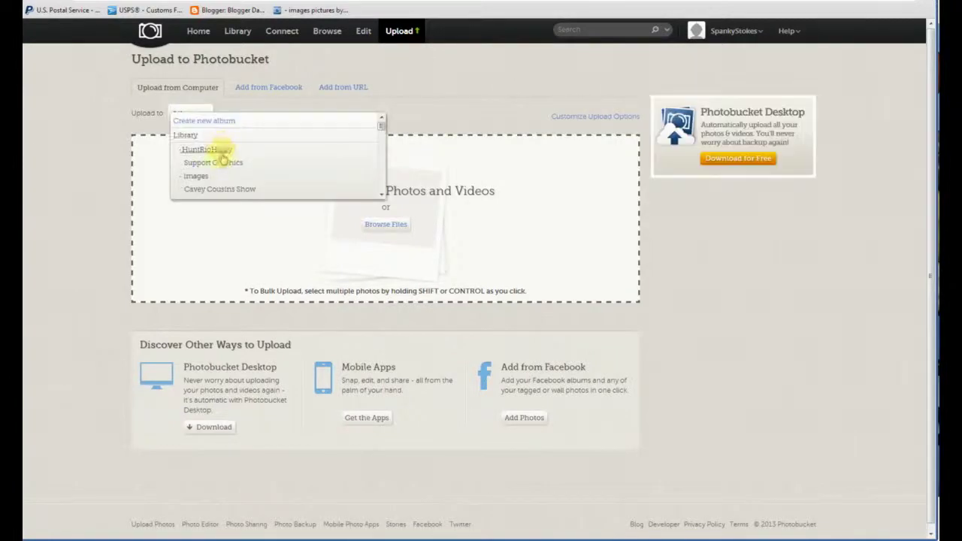
scroll(220, 167, "down", 3)
scroll(220, 167, "down", 3)
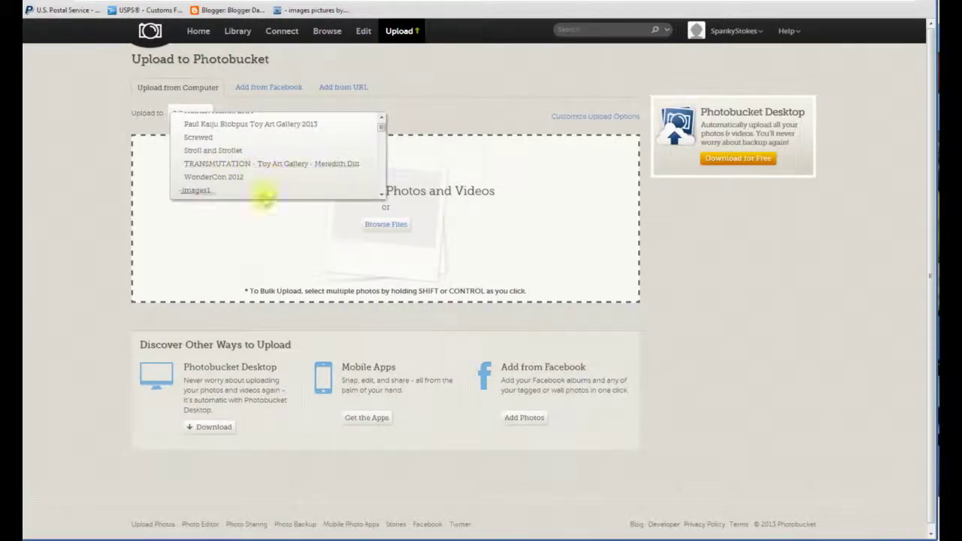
left_click(197, 189)
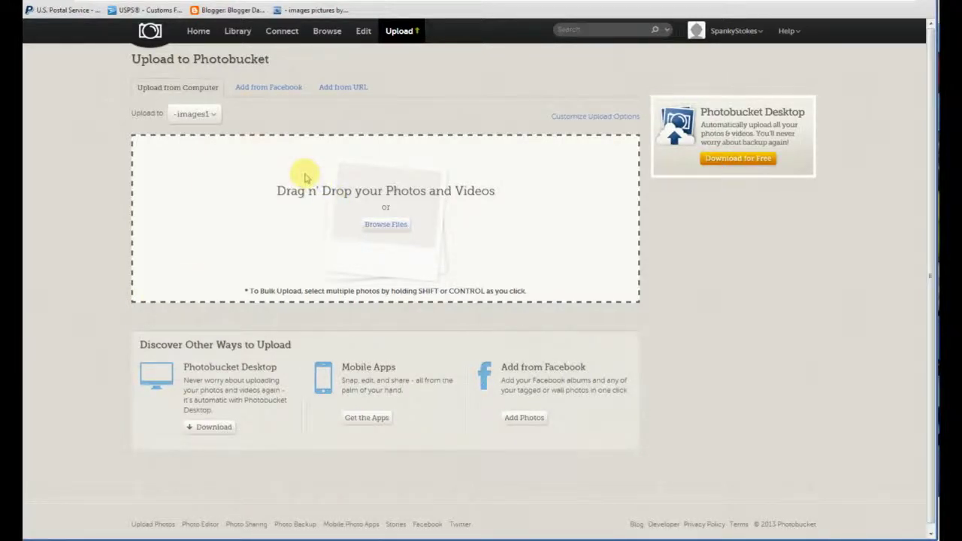
left_click_drag(304, 178, 305, 173)
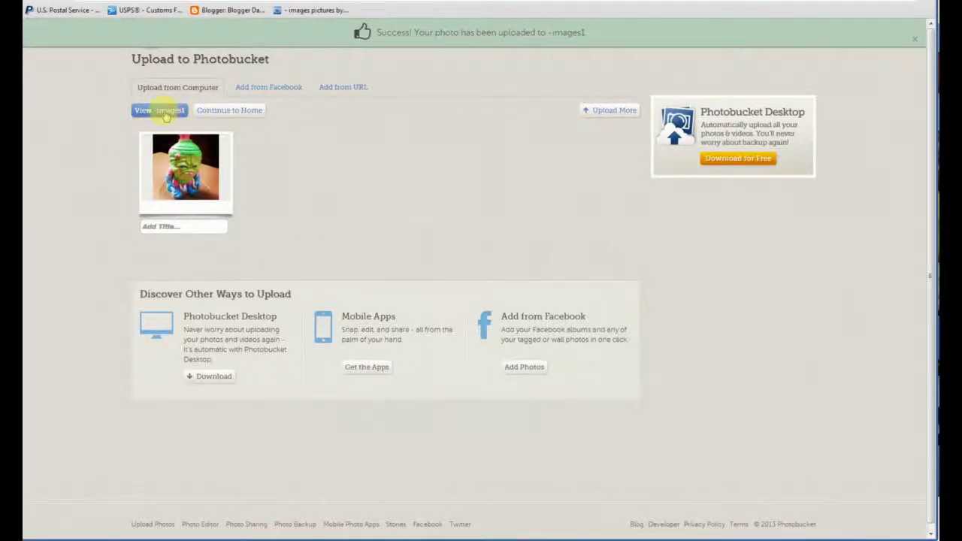
left_click(165, 114)
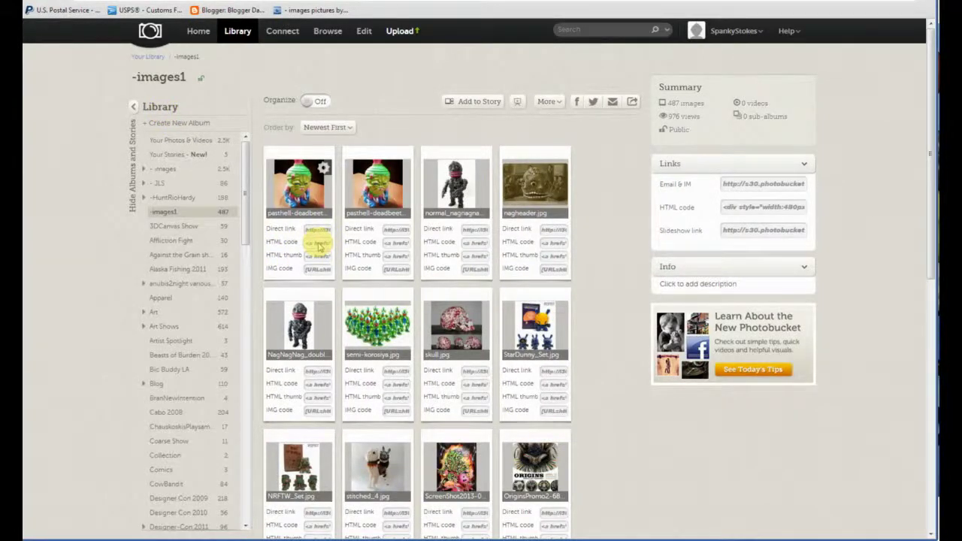
Copy the toy photo's HTML embed code and return to the Blogger post.
left_click(317, 243)
right_click(316, 244)
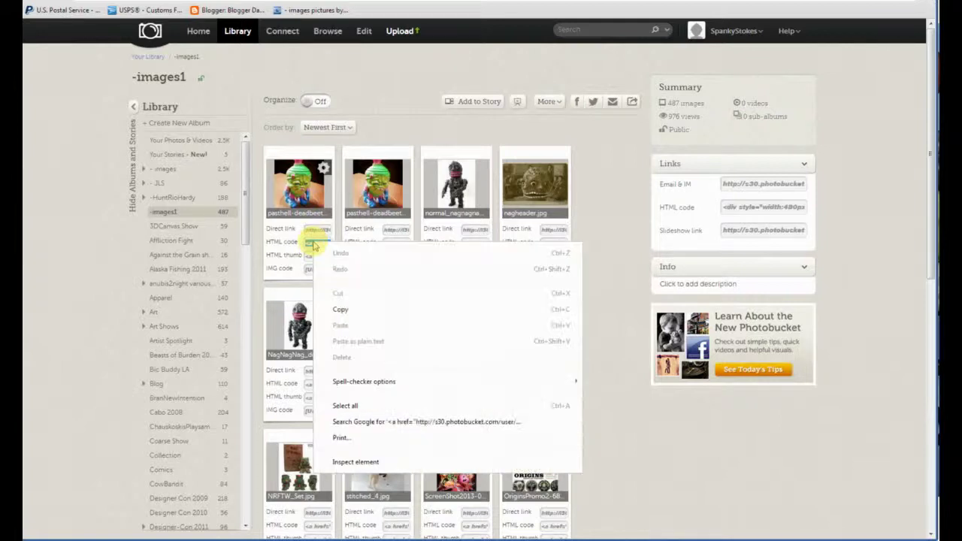
left_click(370, 317)
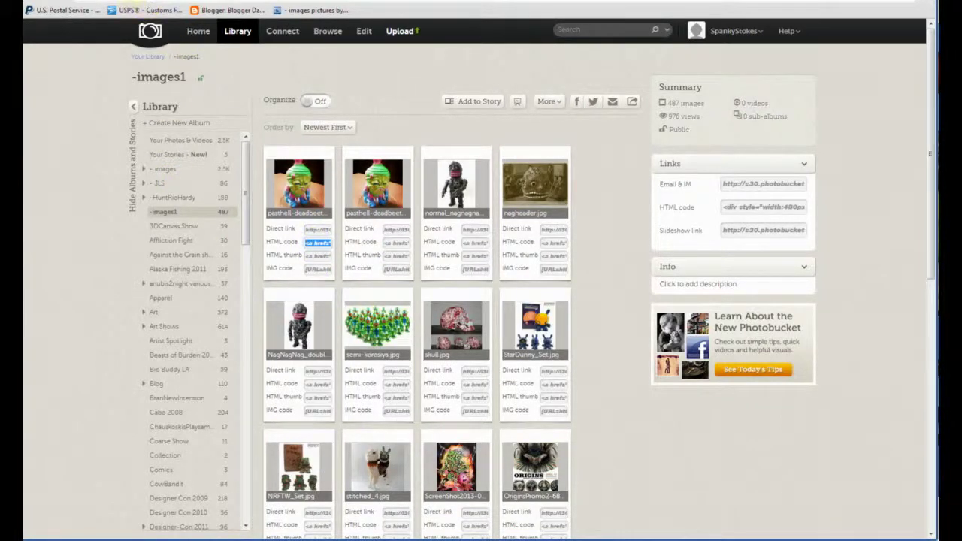
left_click(225, 10)
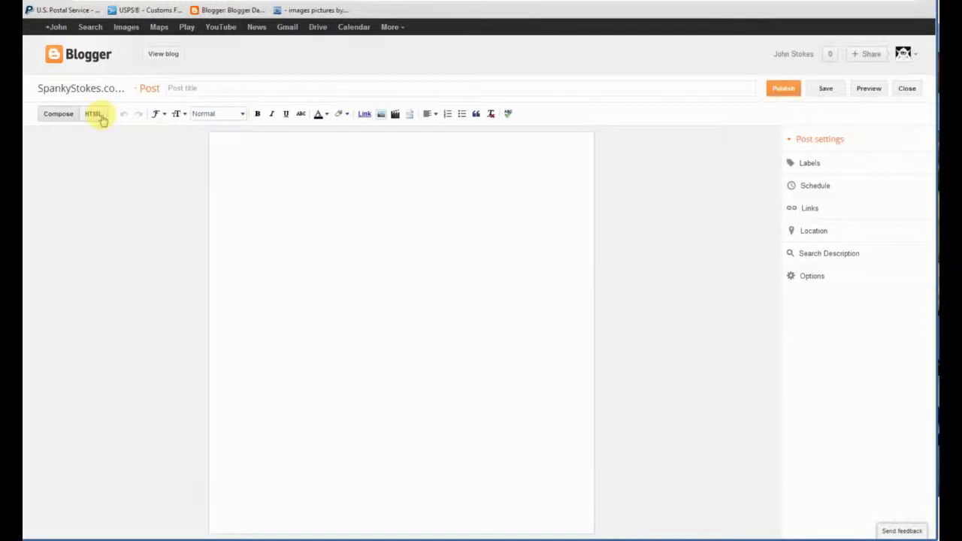
Paste the photo's embed code into the post HTML between <center> and </center>, then preview in Compose.
left_click(95, 114)
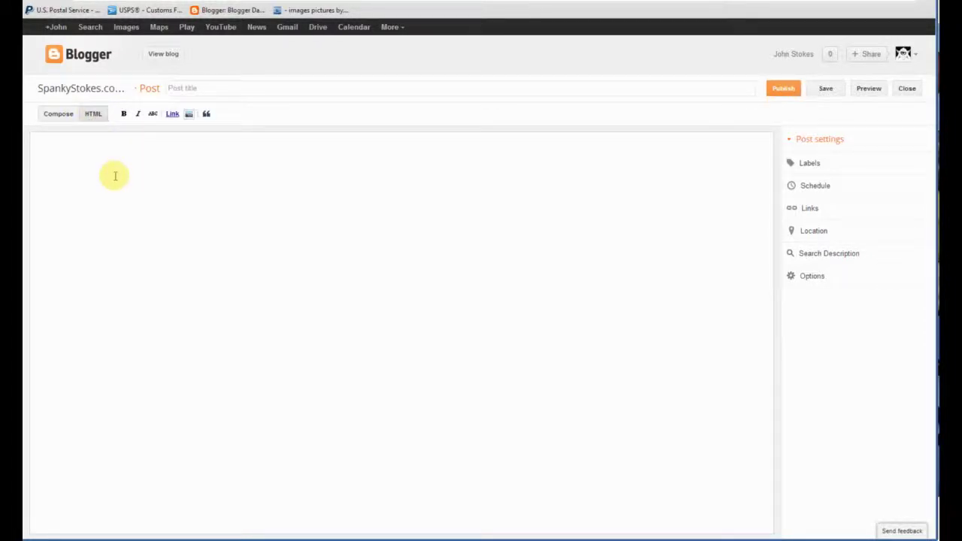
type("<center>")
right_click(80, 143)
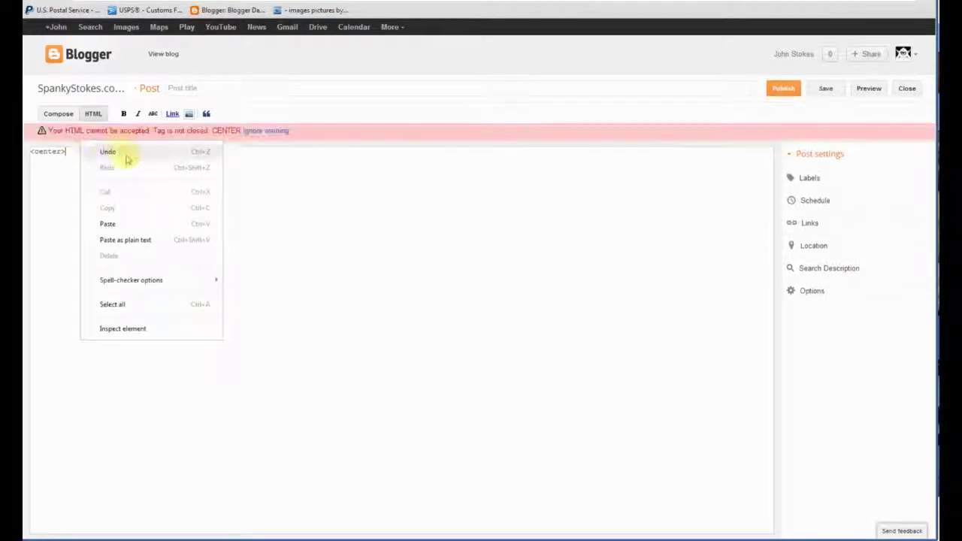
left_click(134, 225)
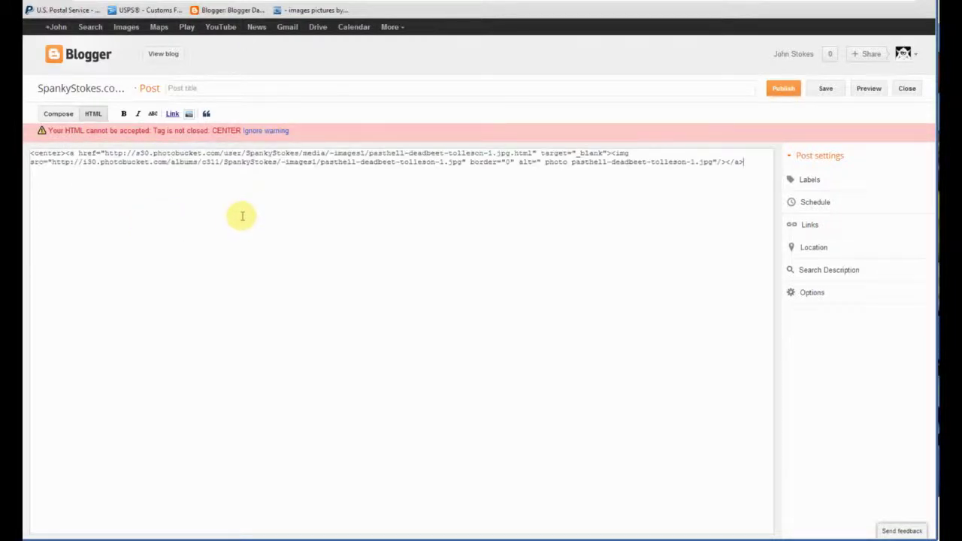
left_click(731, 161)
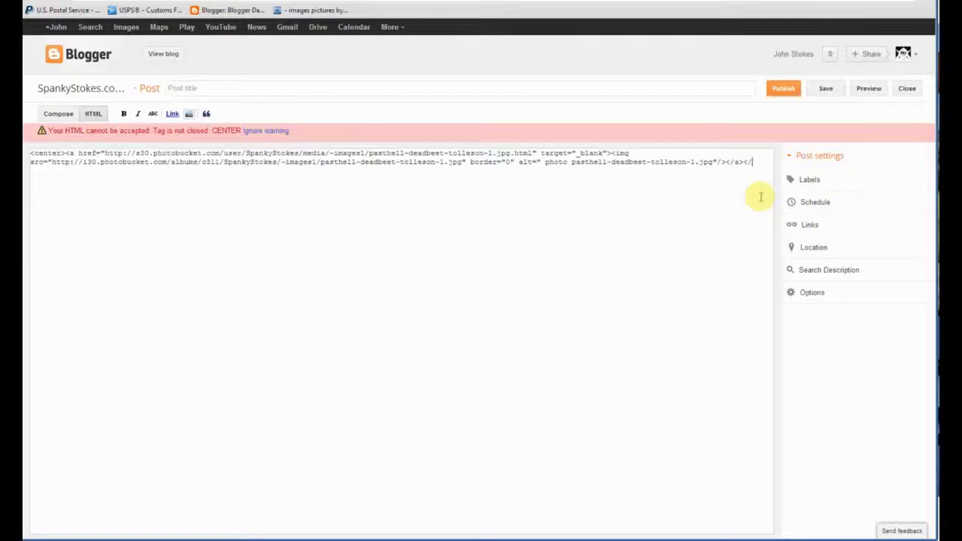
type("</center>")
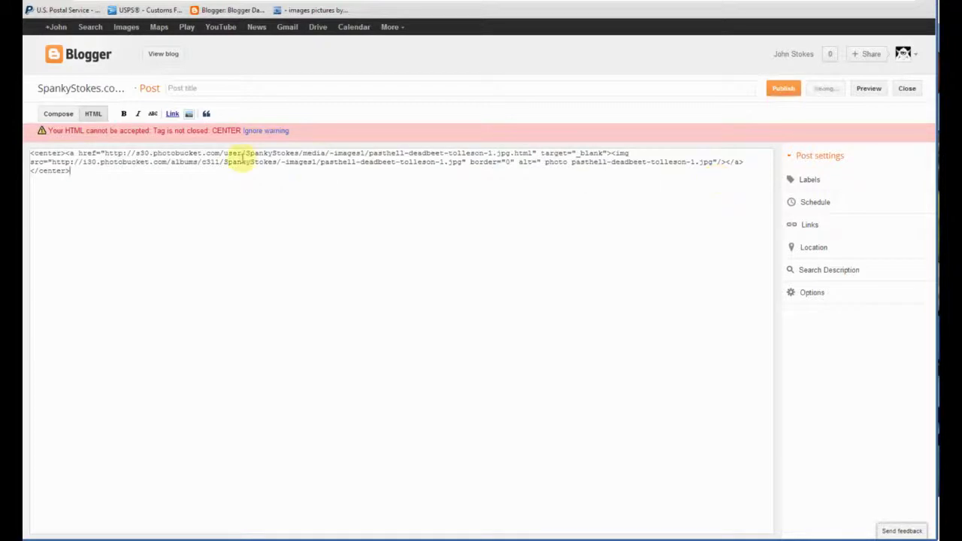
left_click(59, 117)
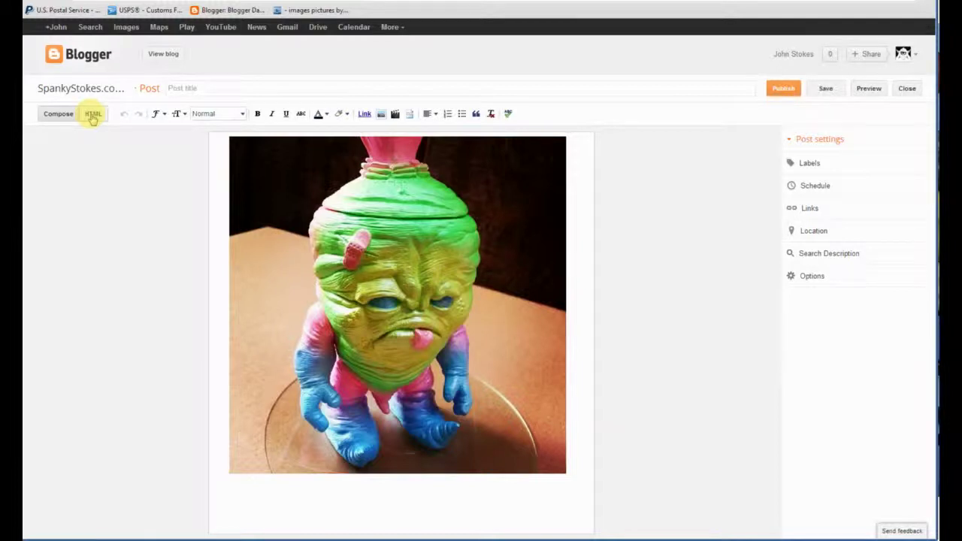
Add width="485" to the photo's img tag, check it, and add a new line after </center>.
left_click(92, 115)
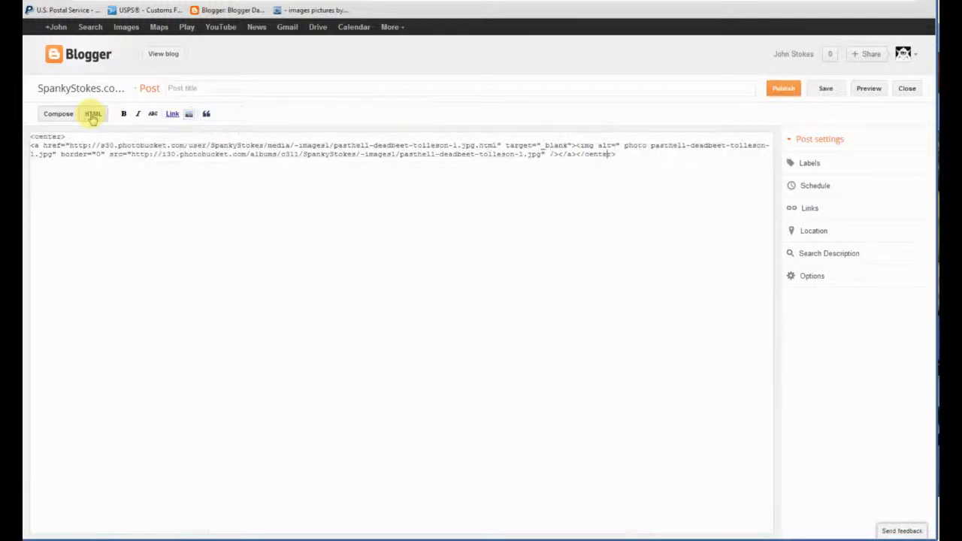
left_click(543, 154)
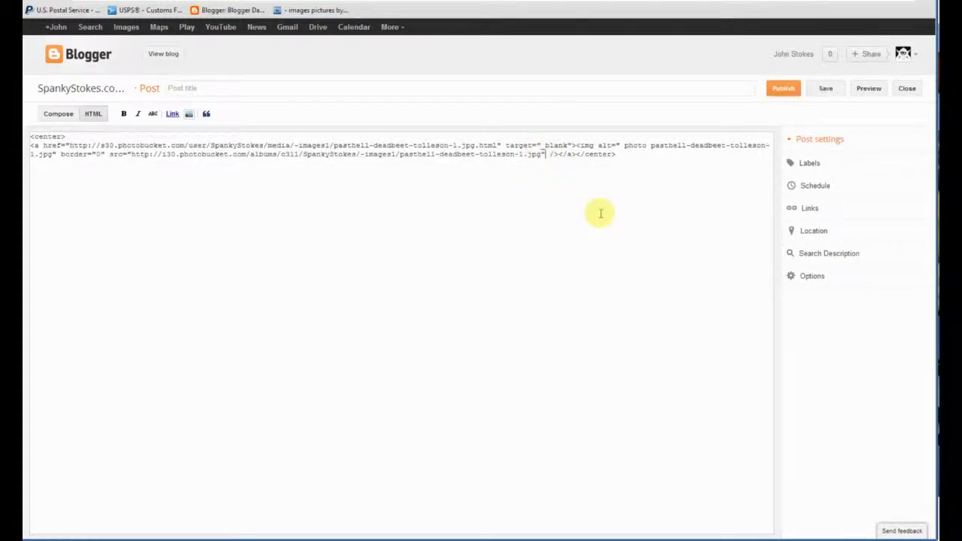
type("width= ")
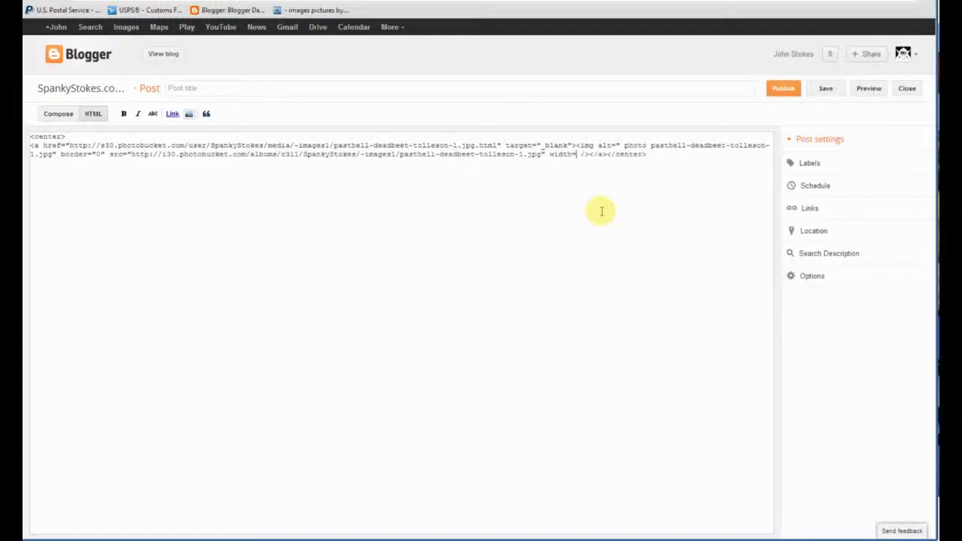
type("\"485\"")
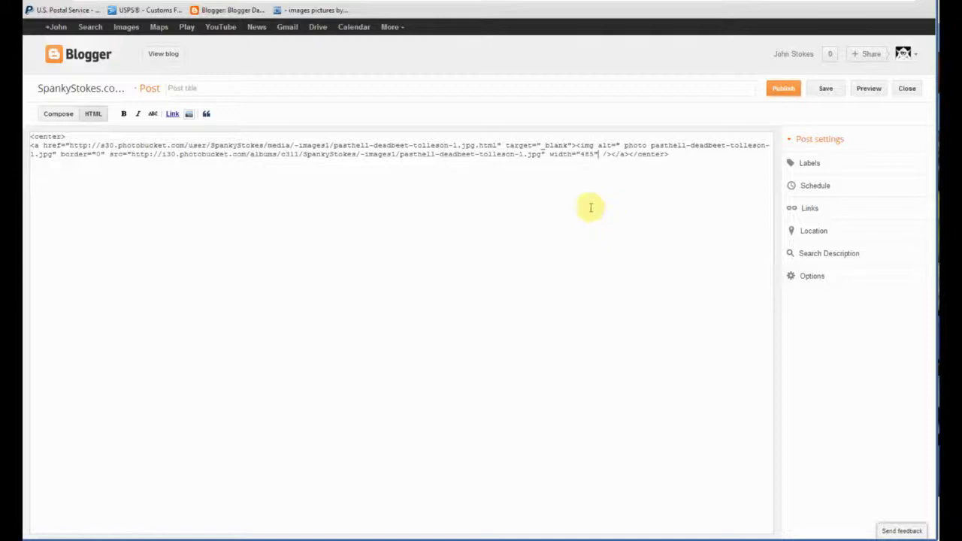
left_click(60, 113)
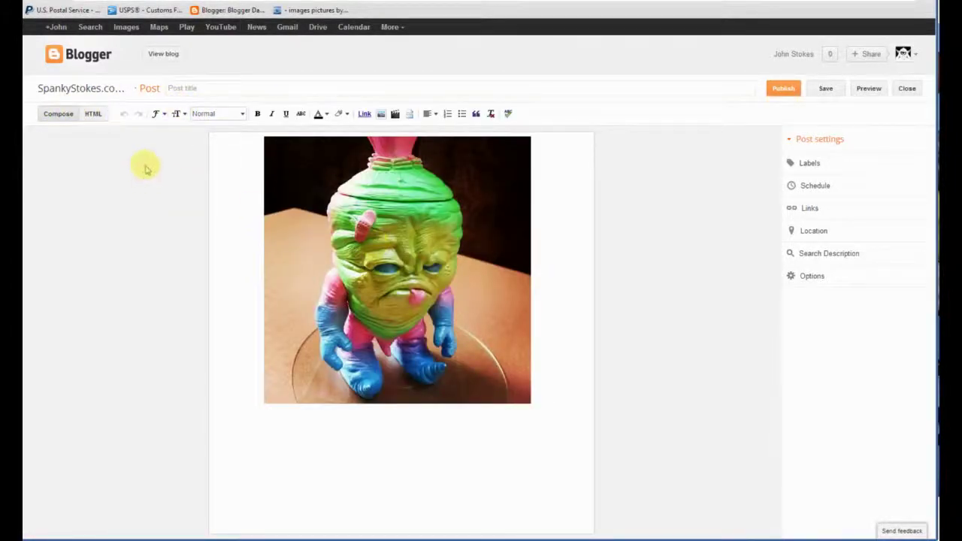
left_click(95, 114)
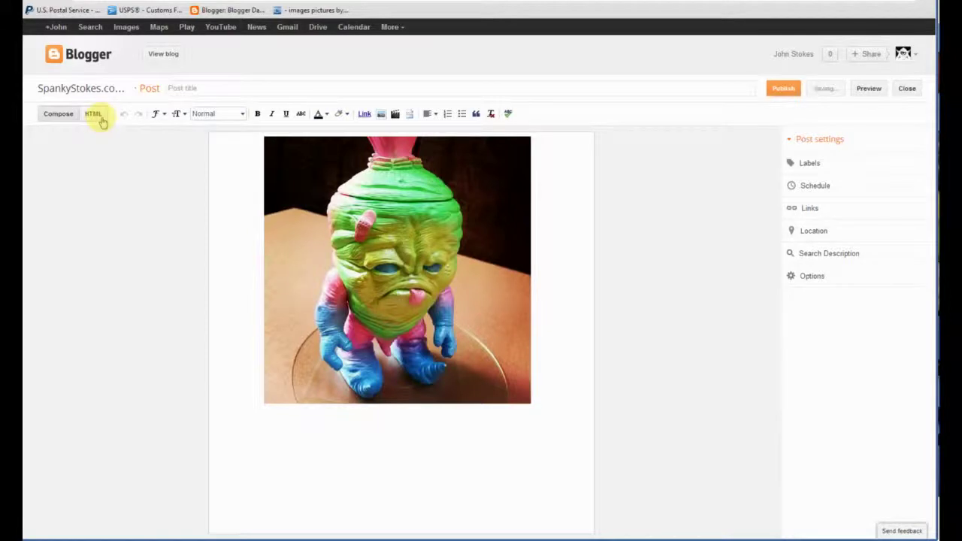
left_click(696, 156)
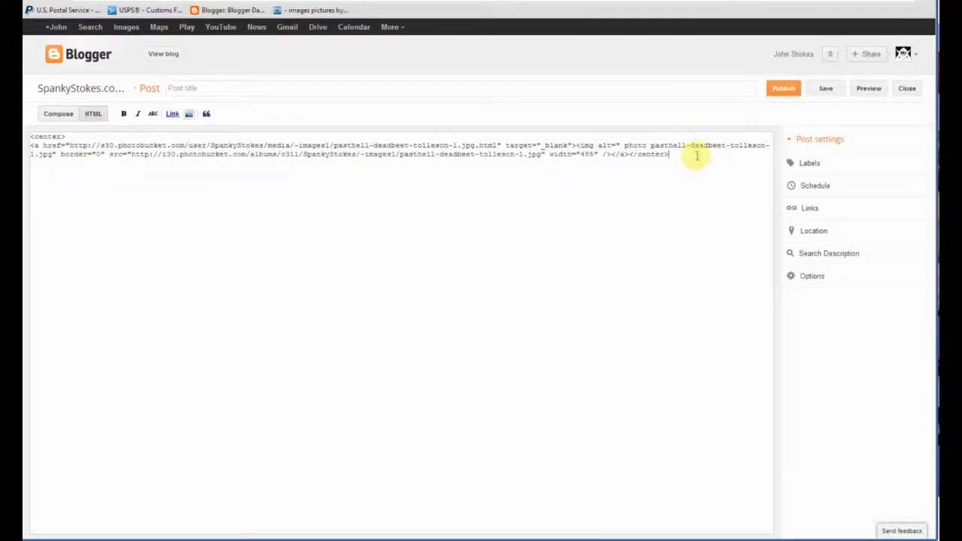
key("Return")
Delete the gibberish test text beneath the centred photo, ending back in HTML view.
type("djfngdkjngdf")
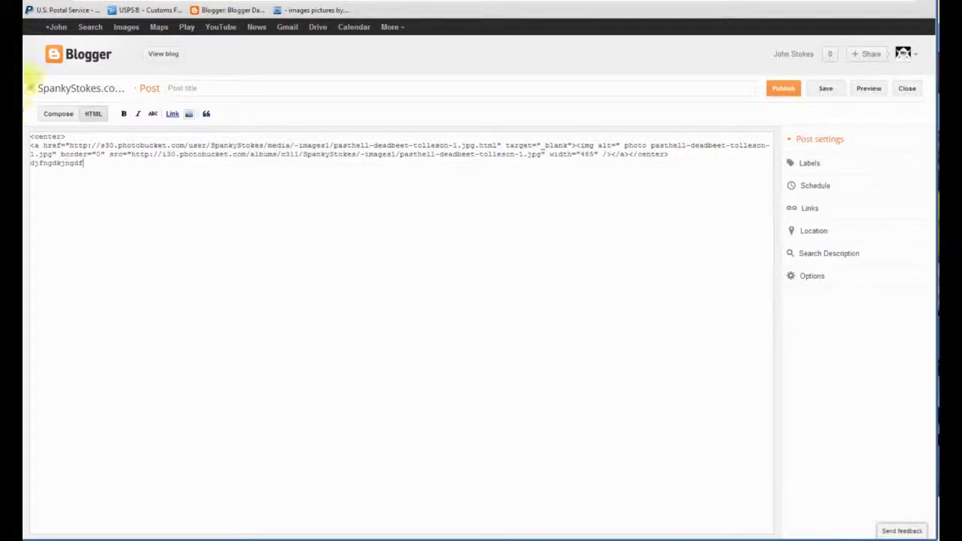
left_click(59, 116)
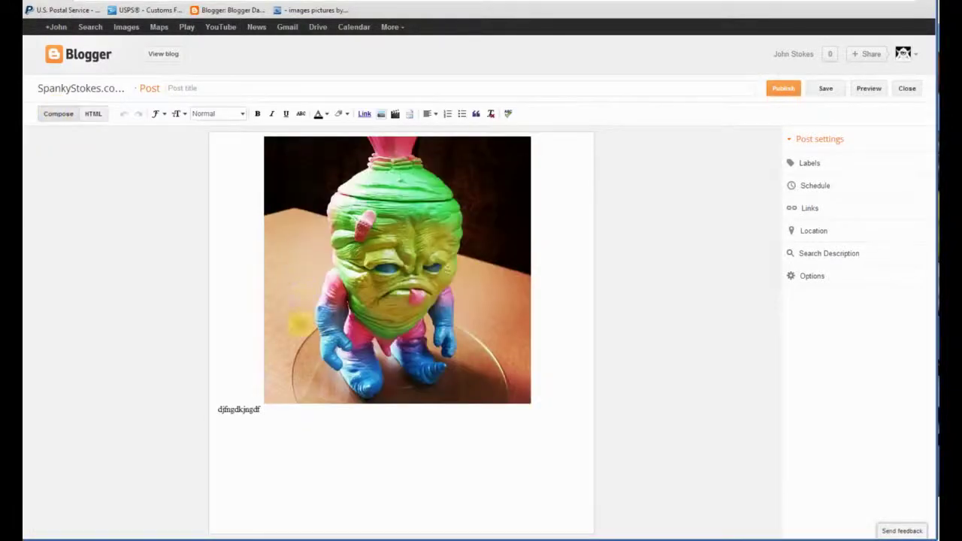
left_click_drag(275, 413, 218, 410)
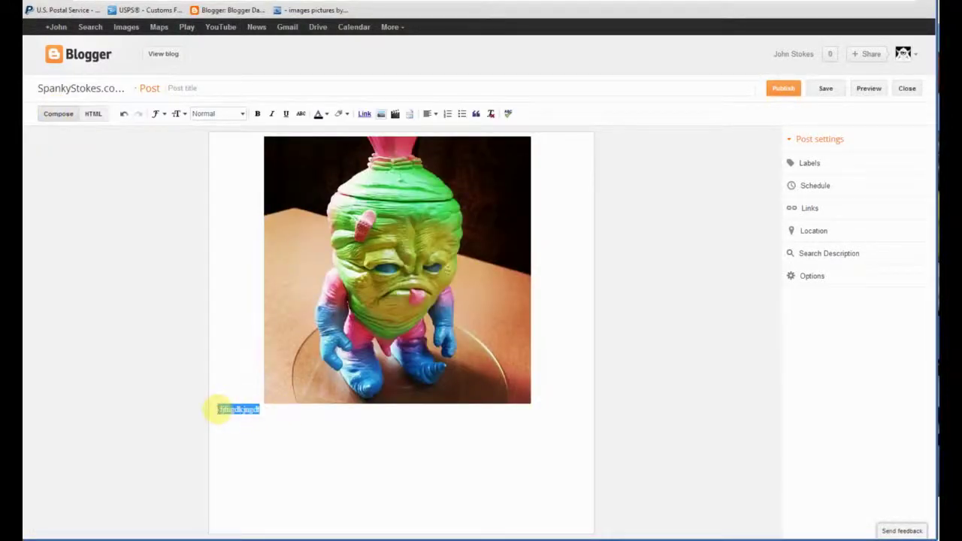
type("jdkmgkmktyumkfk")
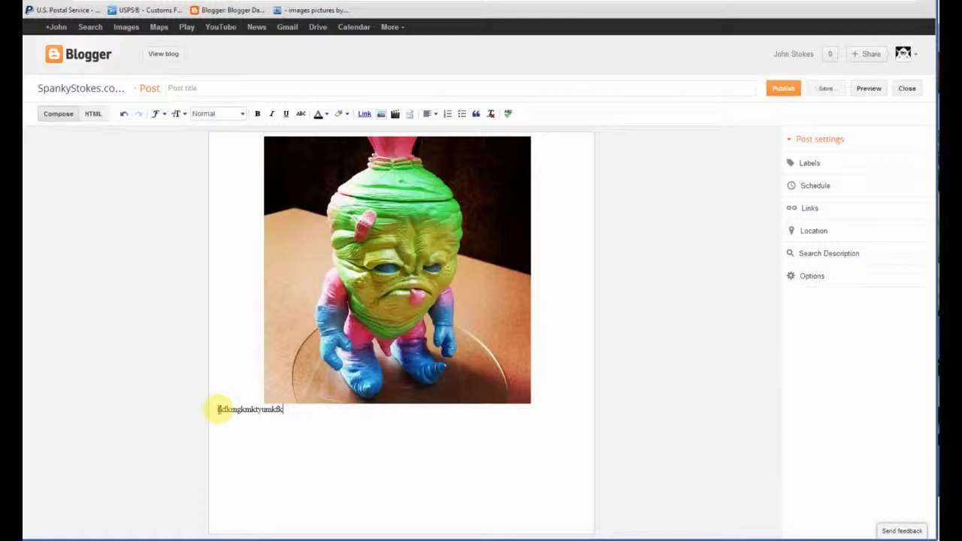
type("mkghljglhj")
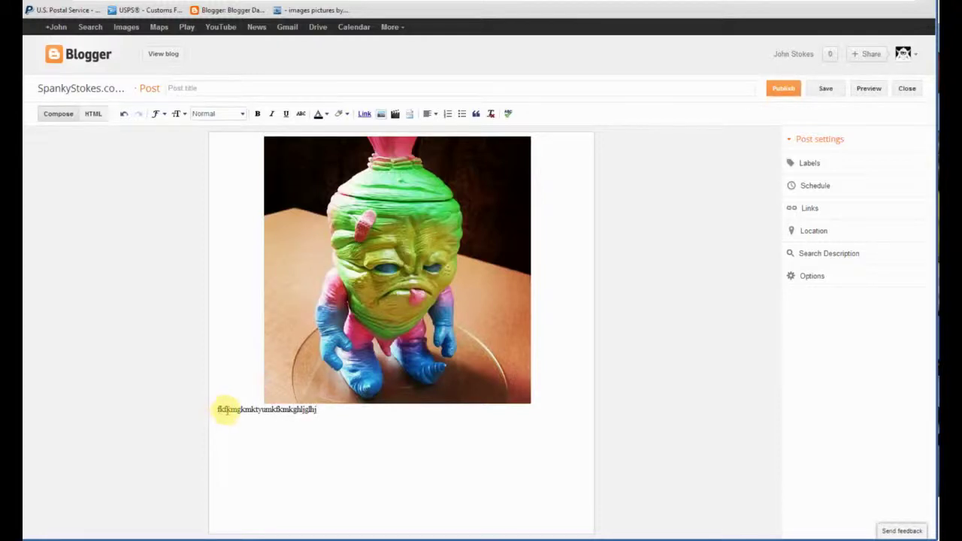
double_click(219, 409)
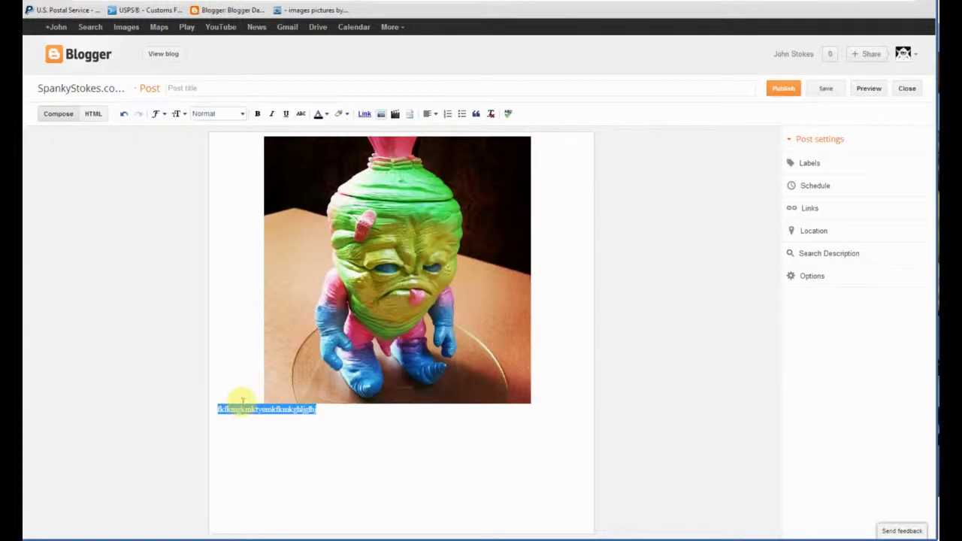
key("BackSpace")
left_click(93, 115)
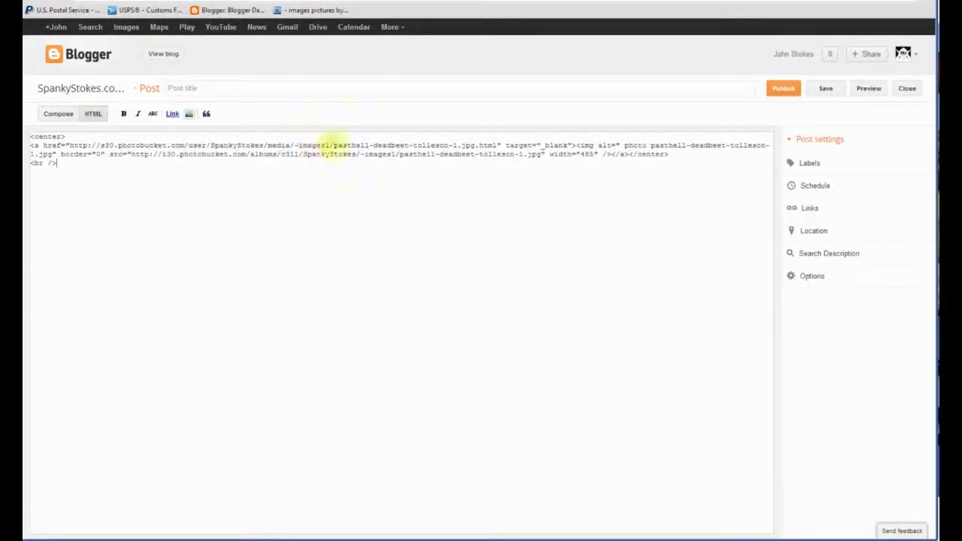
Change the photo's img width from 485 to 237 and select the whole <a>…</a> link block.
double_click(591, 154)
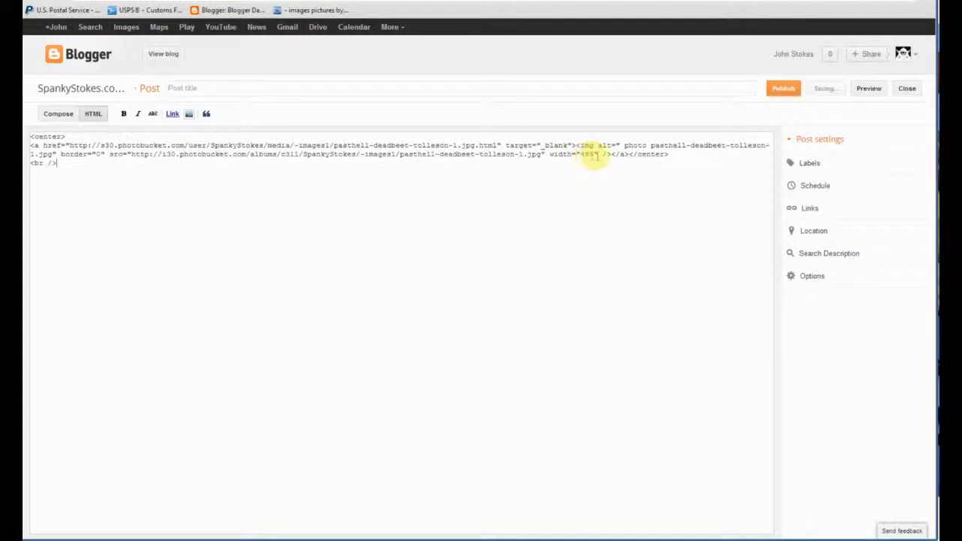
type("485")
double_click(587, 155)
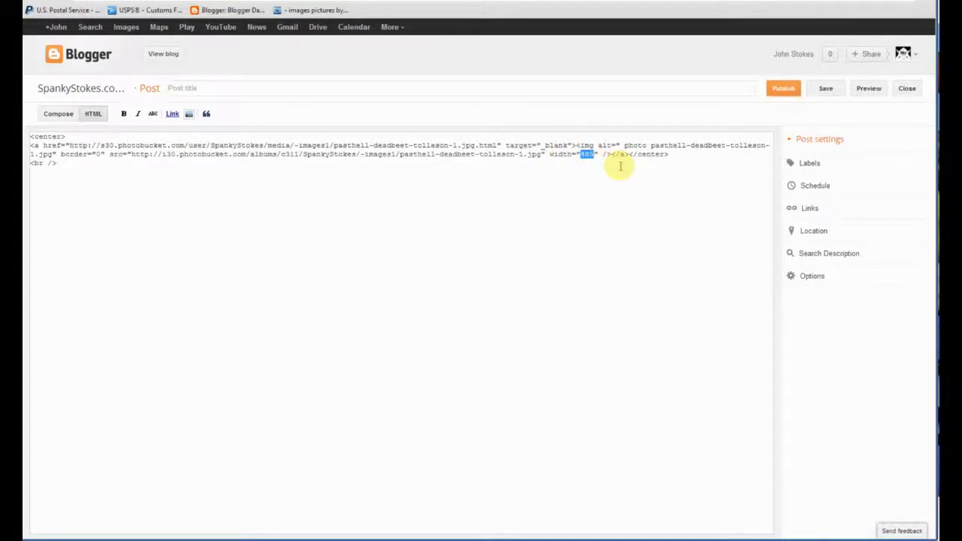
type("237")
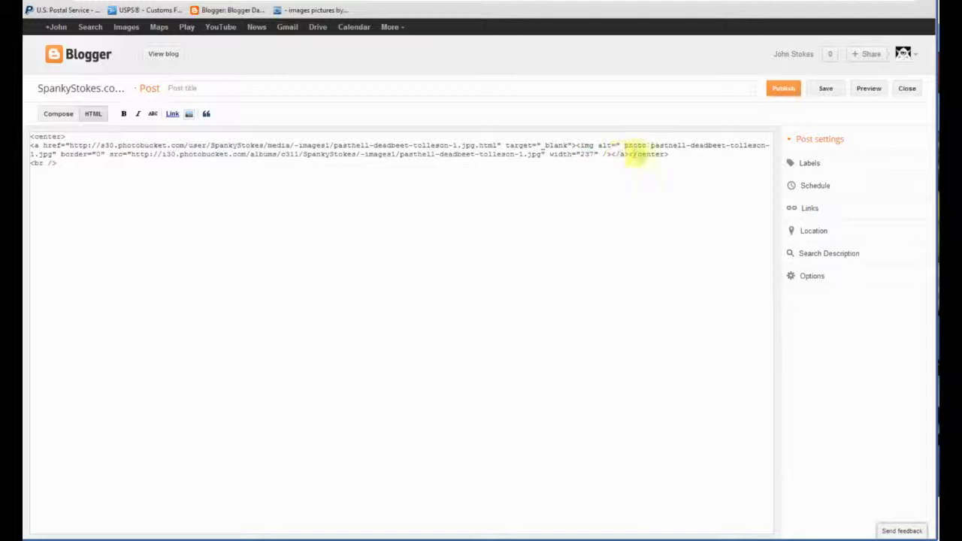
left_click_drag(669, 154, 531, 145)
left_click(634, 154)
left_click_drag(627, 154, 33, 143)
key("ctrl+c")
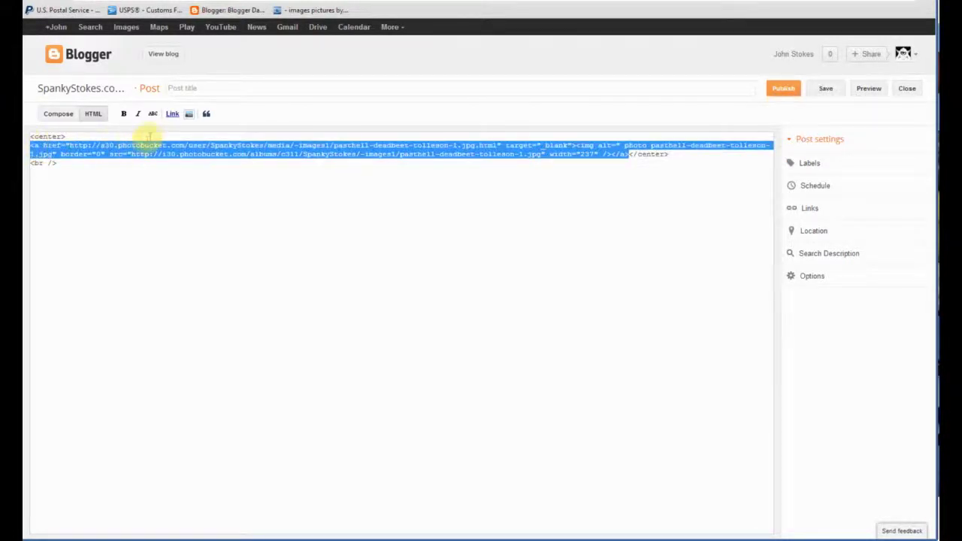
Paste a second 237-wide link after </a>, then a third copy after <center> at width 485.
left_click(633, 157)
key("ctrl+v")
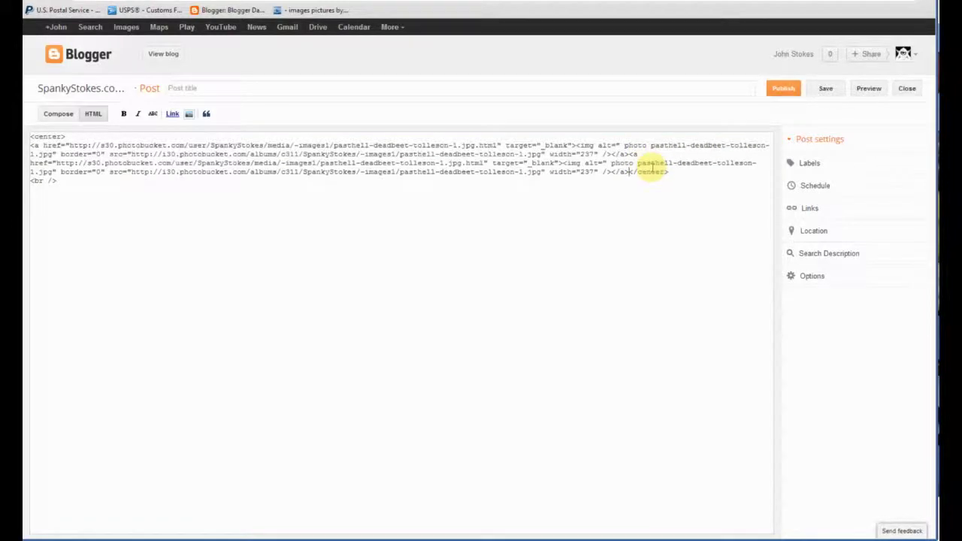
left_click(58, 116)
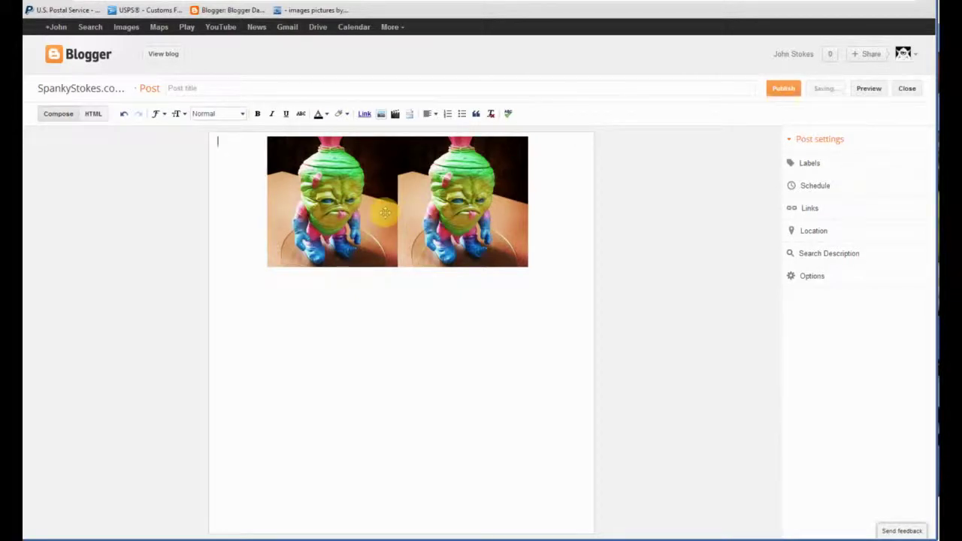
left_click(93, 113)
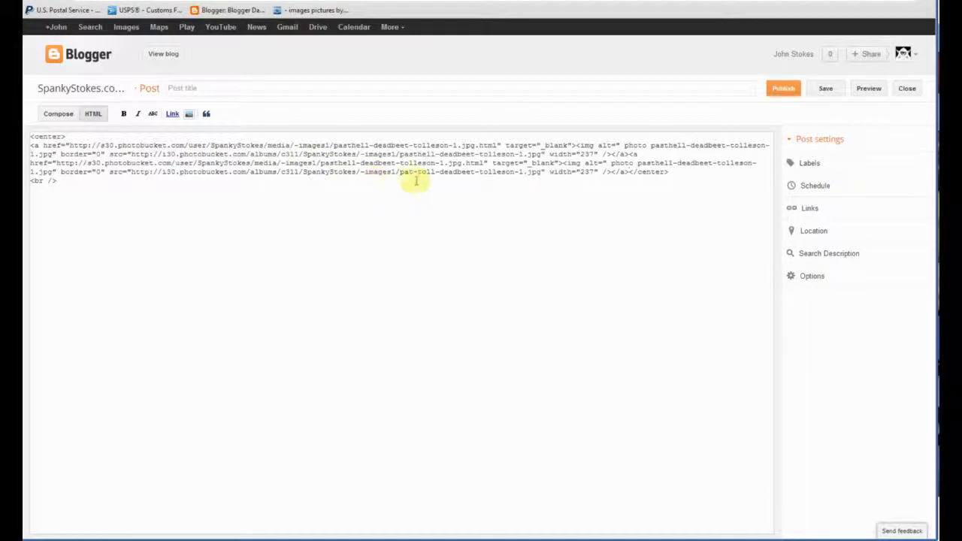
left_click(627, 172)
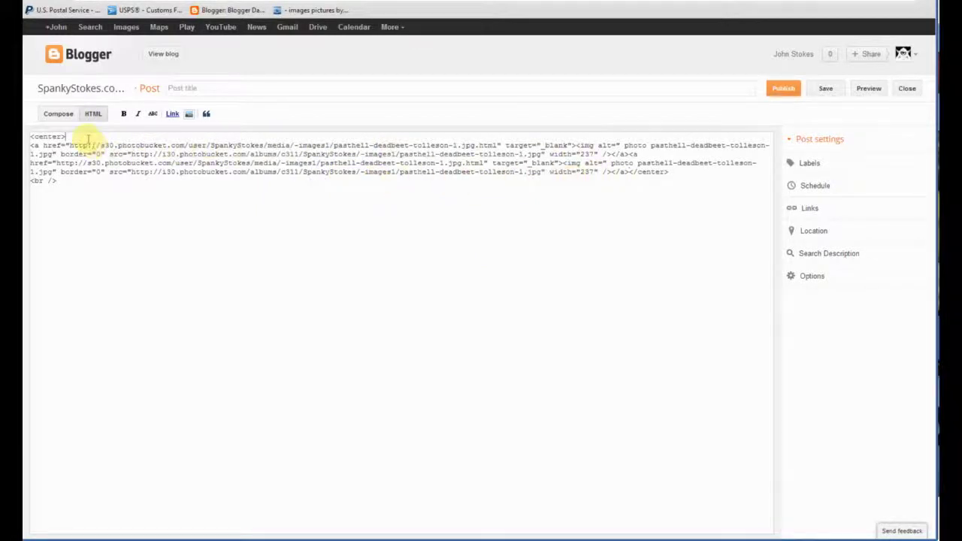
key("ctrl+v")
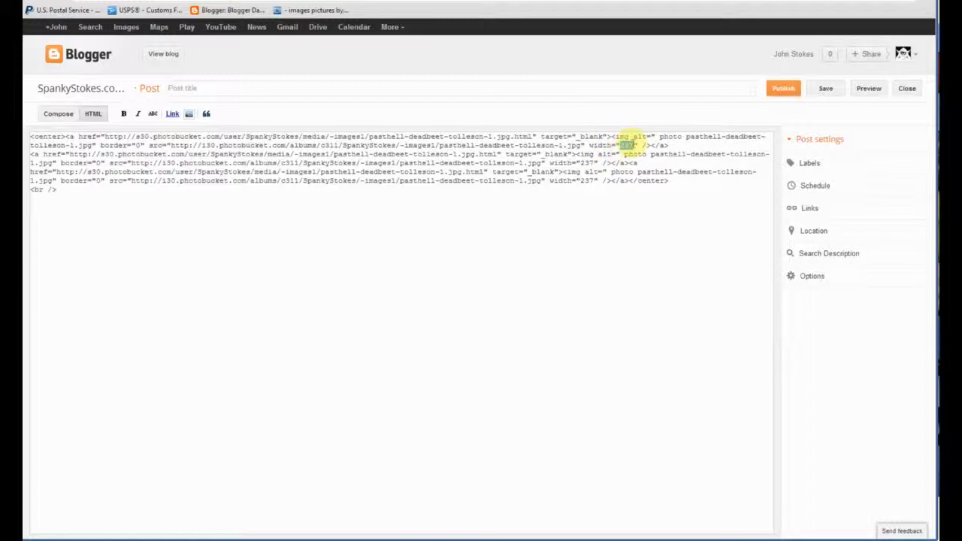
Review the three photos in Compose and their center tags and widths in HTML, ending in Compose.
left_click(58, 113)
scroll(540, 295, "down", 1)
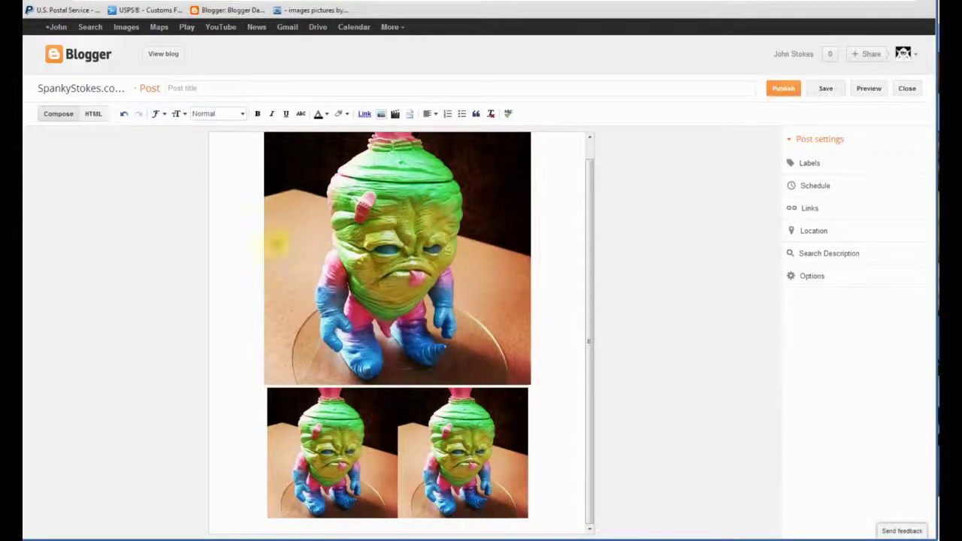
left_click(92, 114)
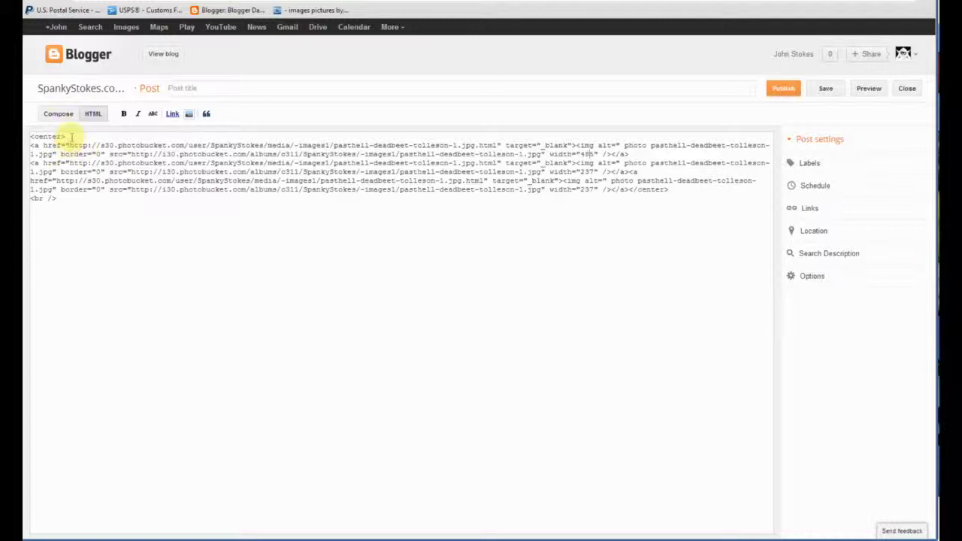
left_click_drag(66, 136, 30, 136)
left_click_drag(628, 190, 669, 190)
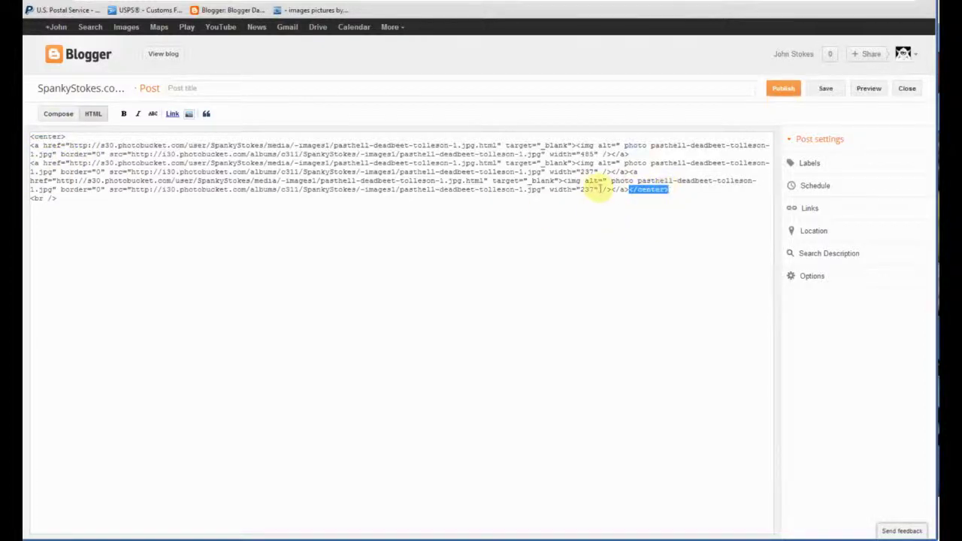
mouse_move(593, 189)
left_mouse_down()
mouse_move(534, 190)
mouse_move(610, 190)
mouse_move(590, 189)
left_mouse_up()
left_click(560, 190)
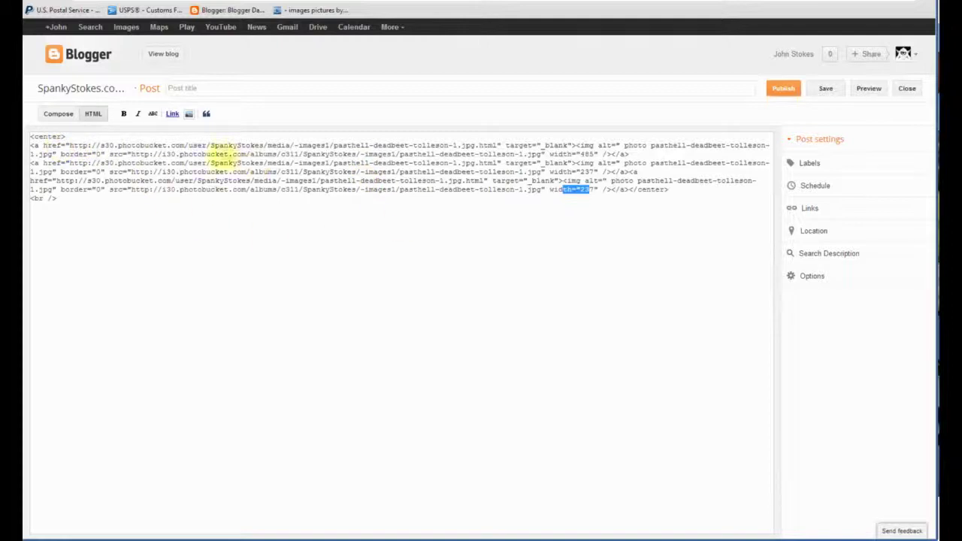
left_click(56, 114)
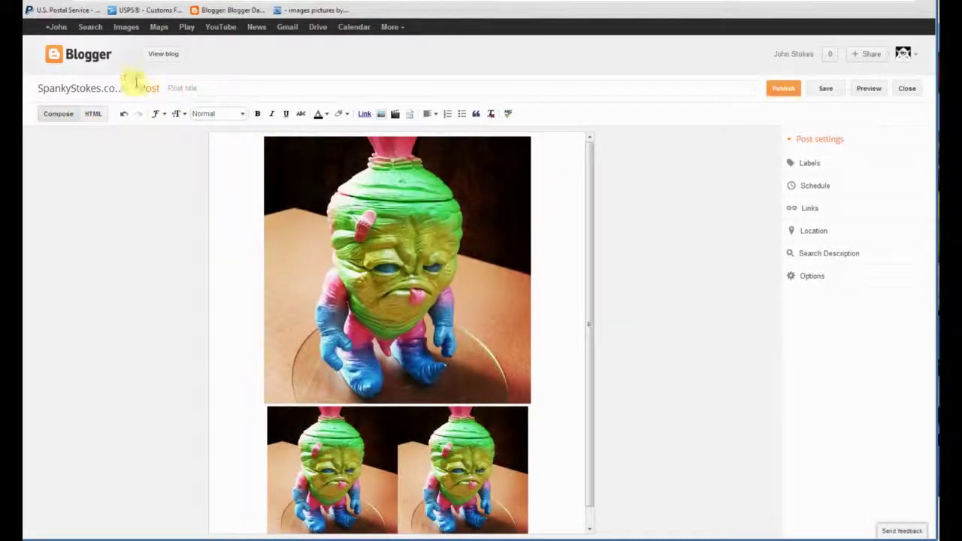
Check the large centered toy photo and two side-by-side copies in the blog preview, then return to HTML view.
left_click(868, 90)
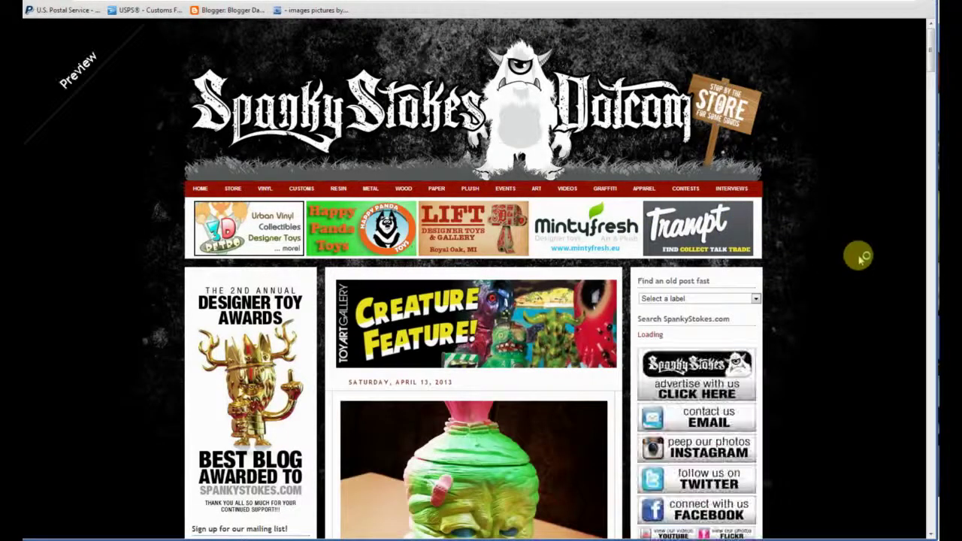
scroll(821, 252, "down", 4)
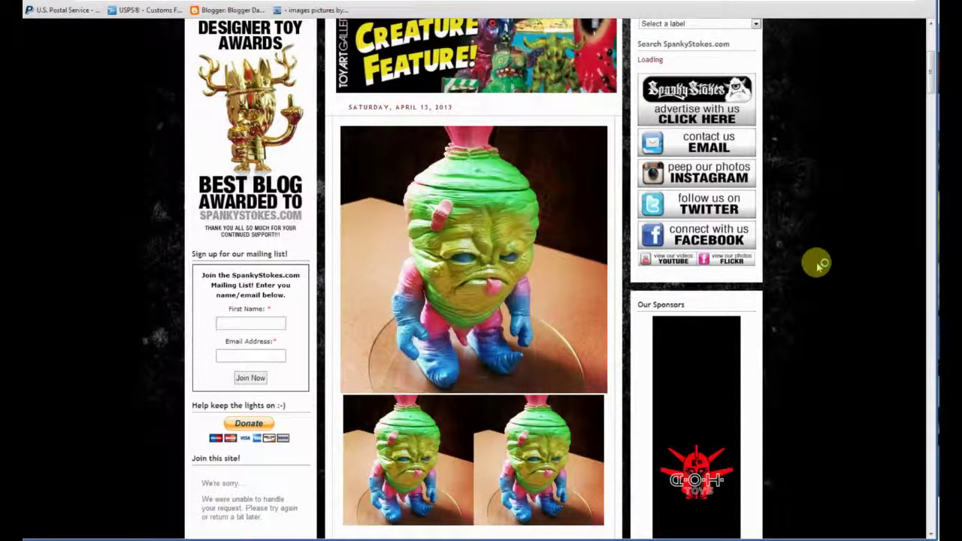
scroll(820, 263, "down", 1)
scroll(818, 263, "up", 1)
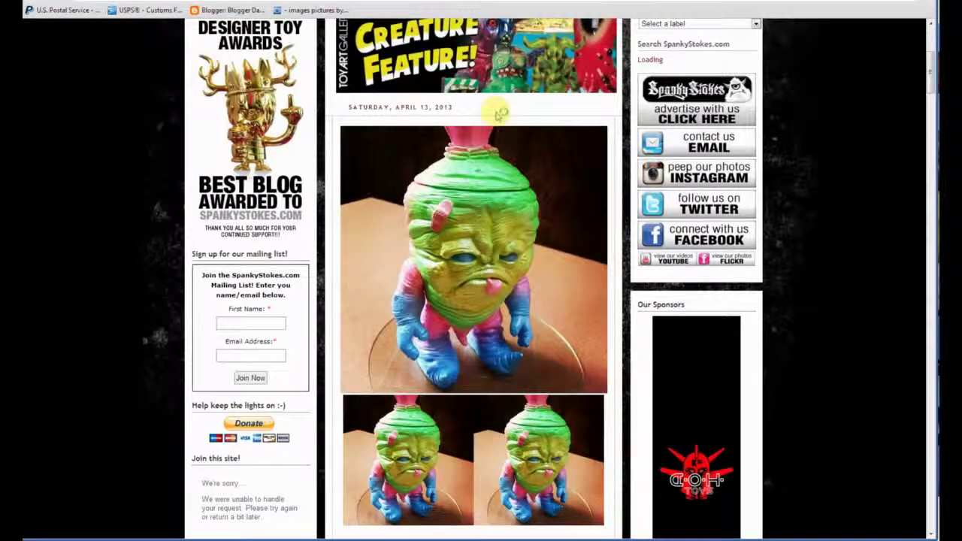
scroll(473, 278, "up", 2)
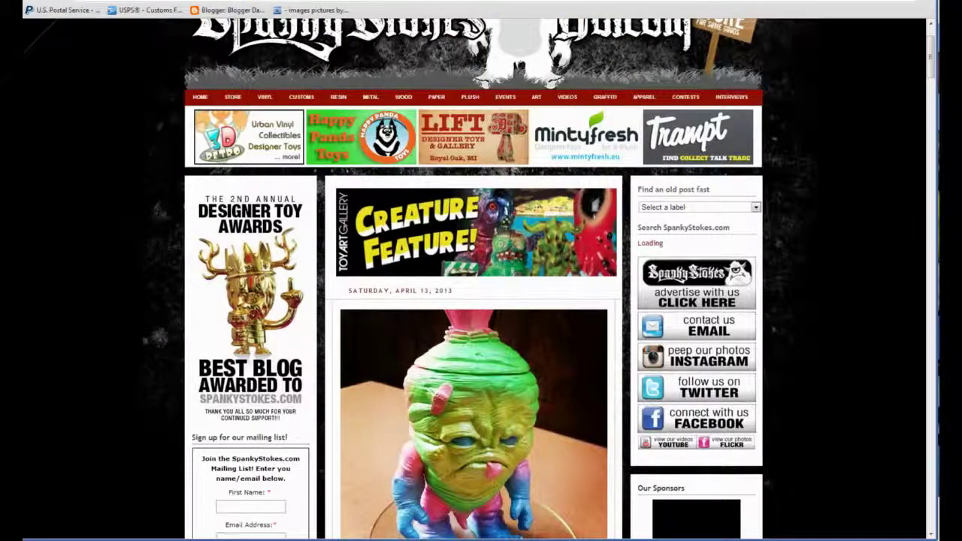
key("ctrl+w")
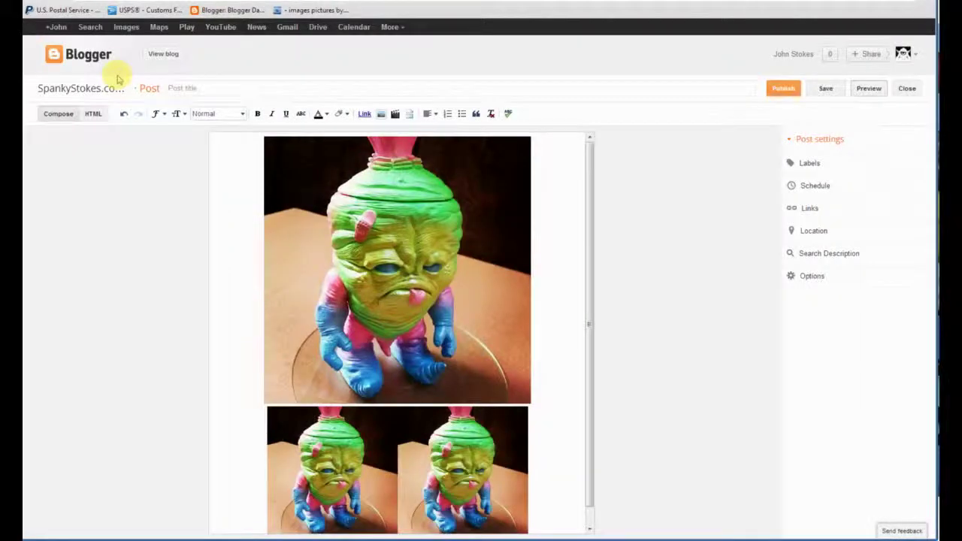
left_click(92, 113)
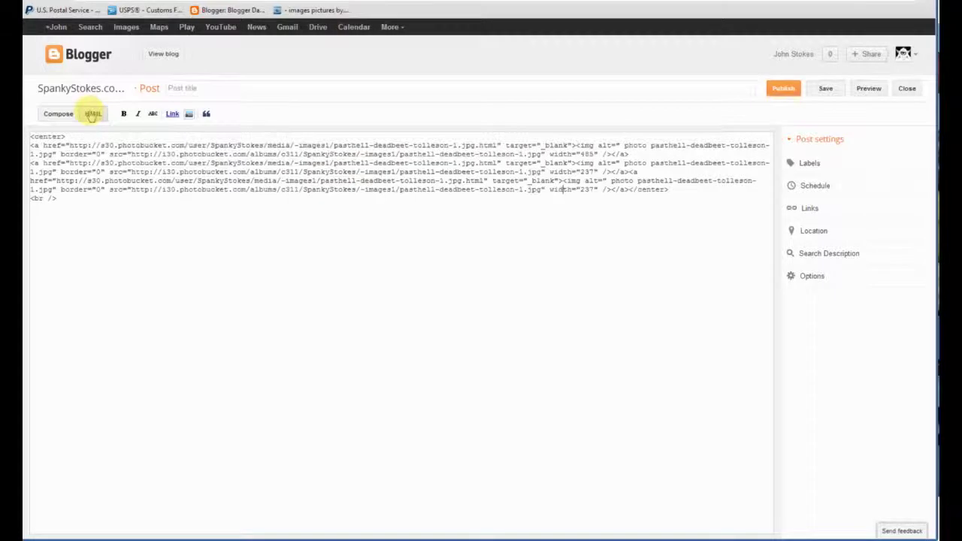